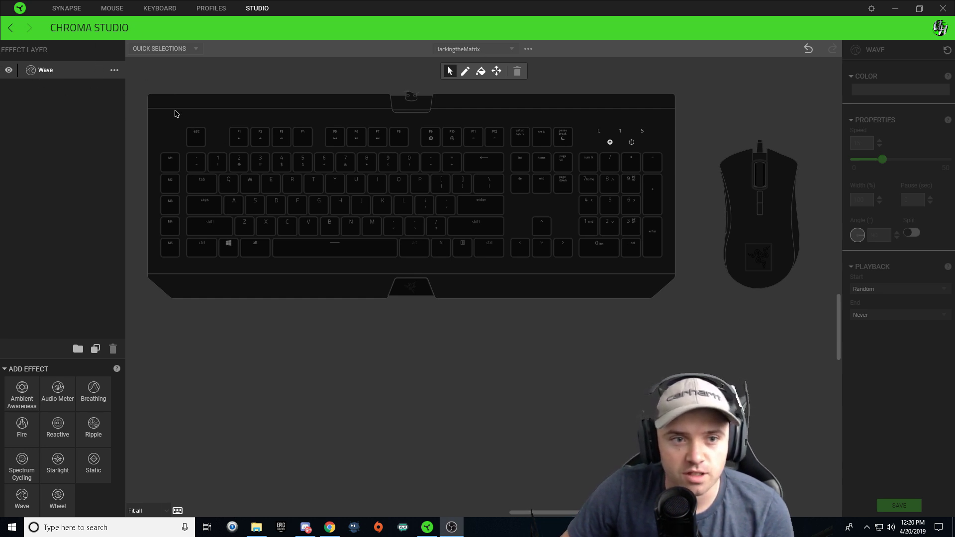
- Select all keys and mouse zones and apply the green gradient pattern to the Wave
drag(149, 109, 671, 351)
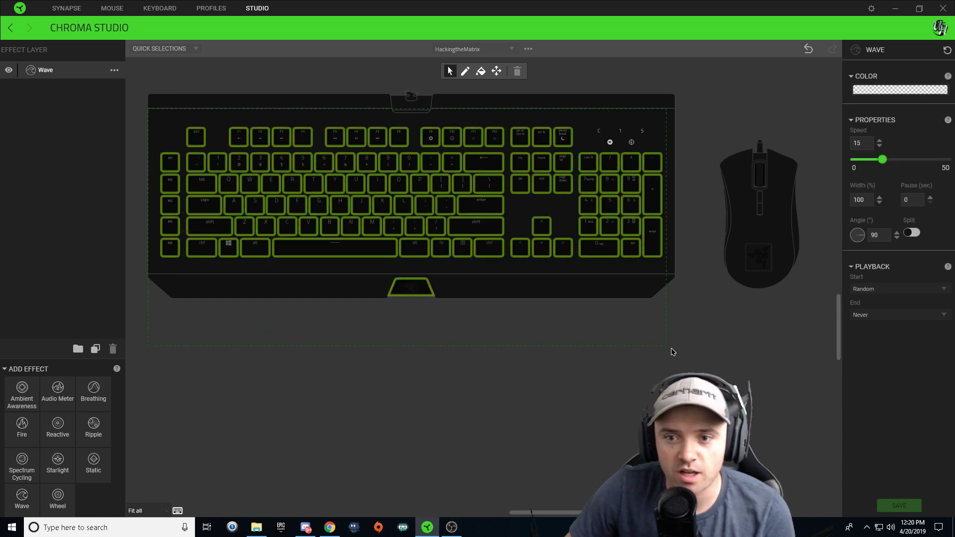
click(698, 354)
drag(160, 105, 751, 301)
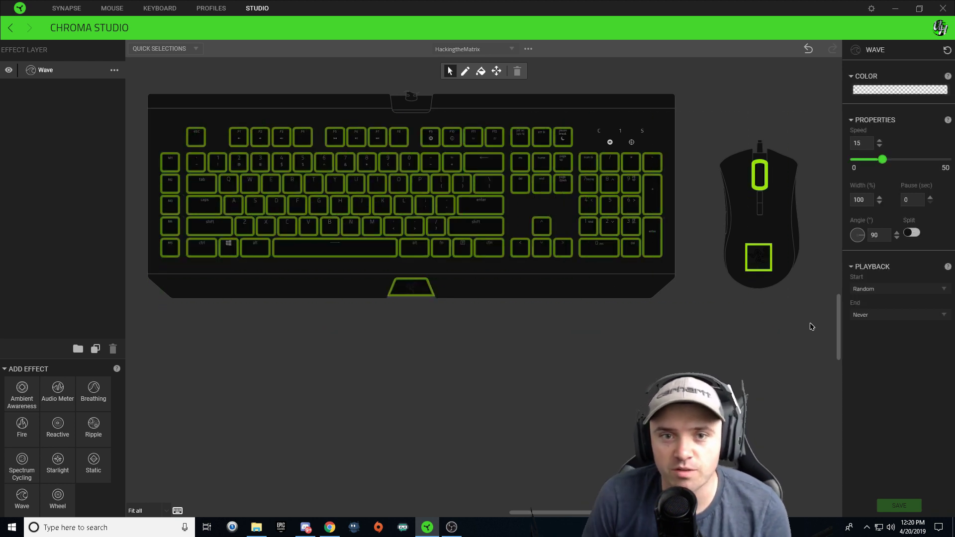
click(908, 90)
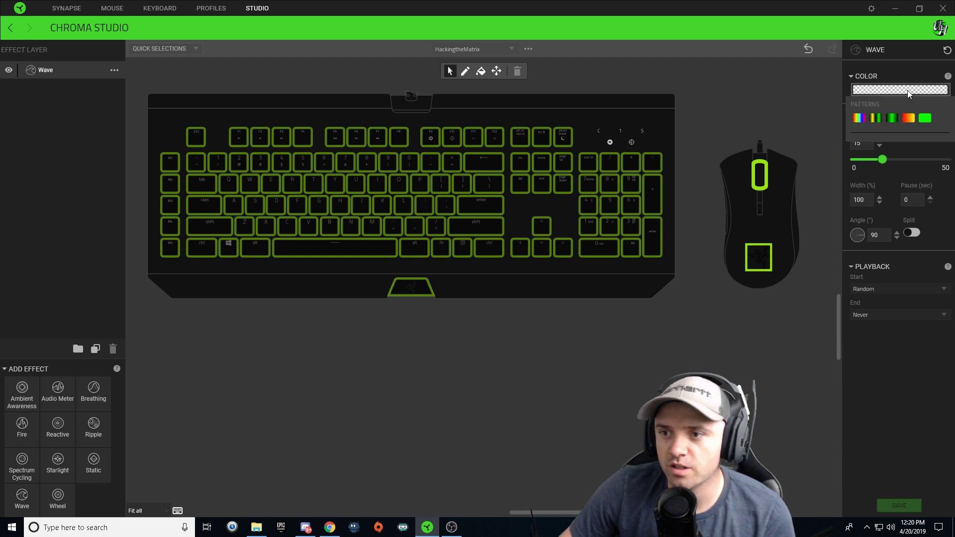
click(891, 117)
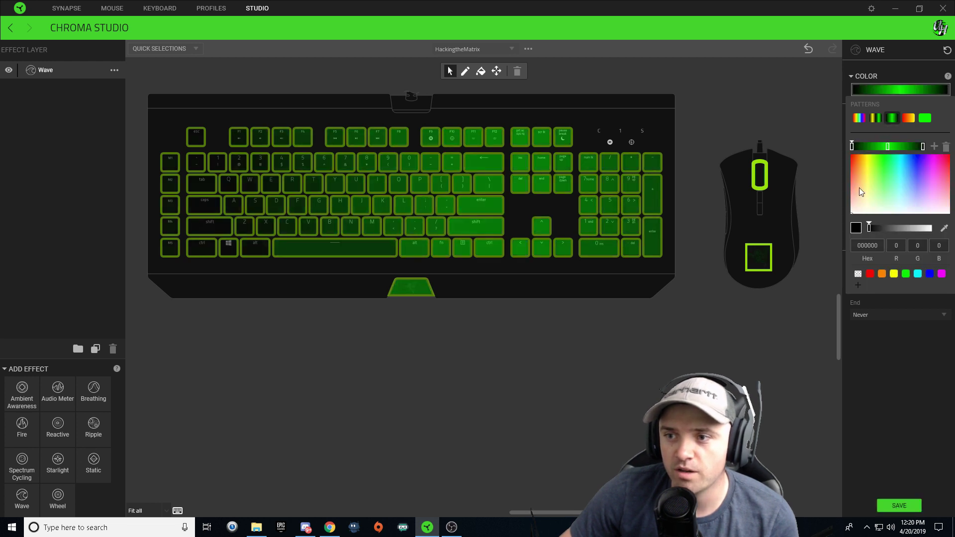
- Set the gradient's end stop to near white and shift the green middle stop right
click(923, 146)
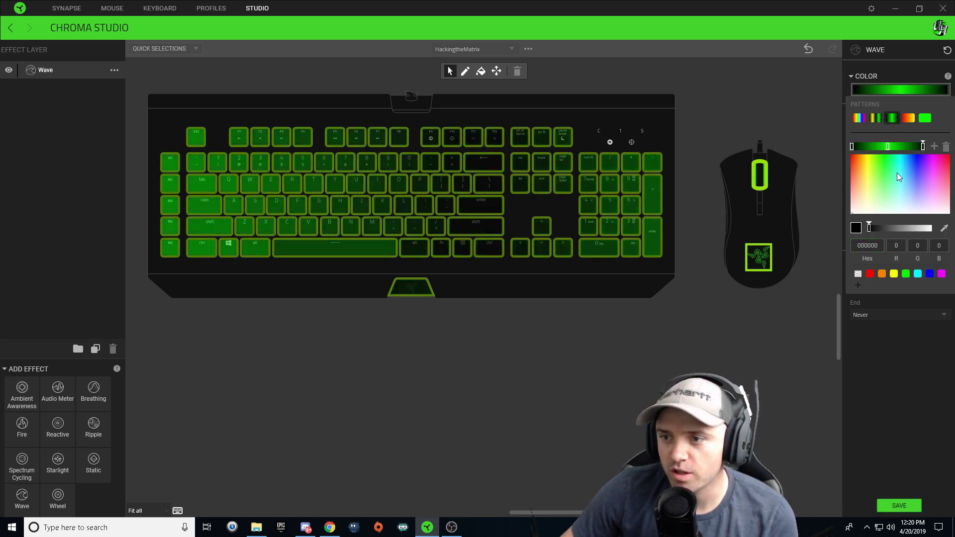
click(868, 214)
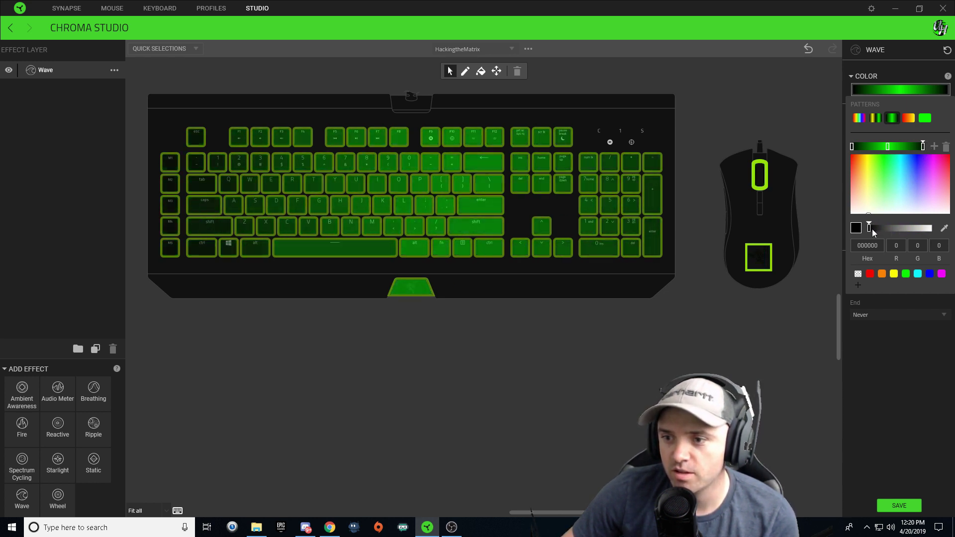
drag(869, 229, 939, 230)
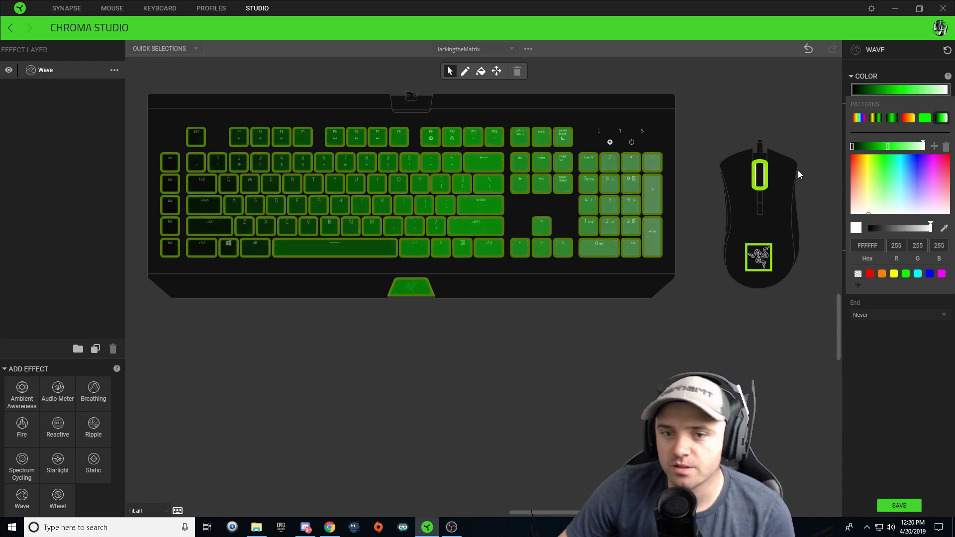
click(889, 147)
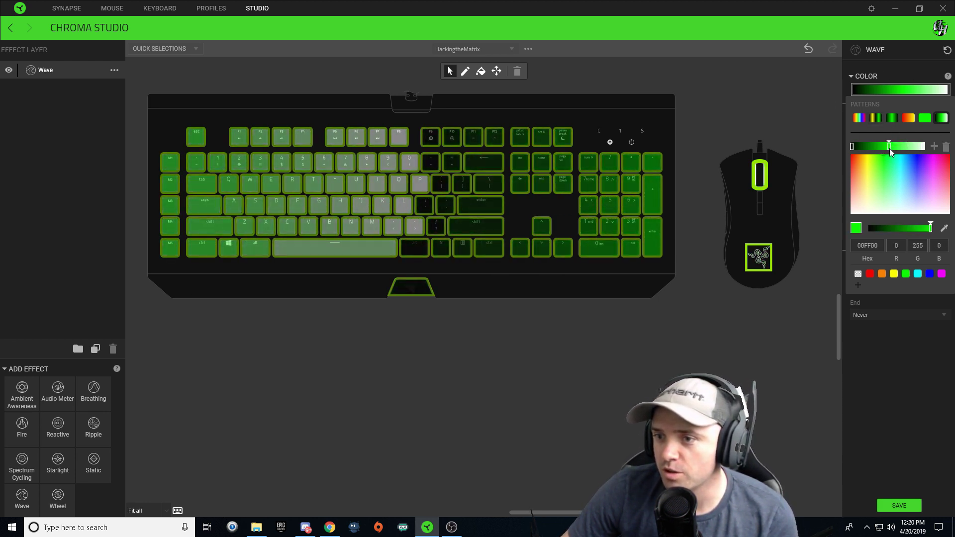
drag(889, 148, 910, 151)
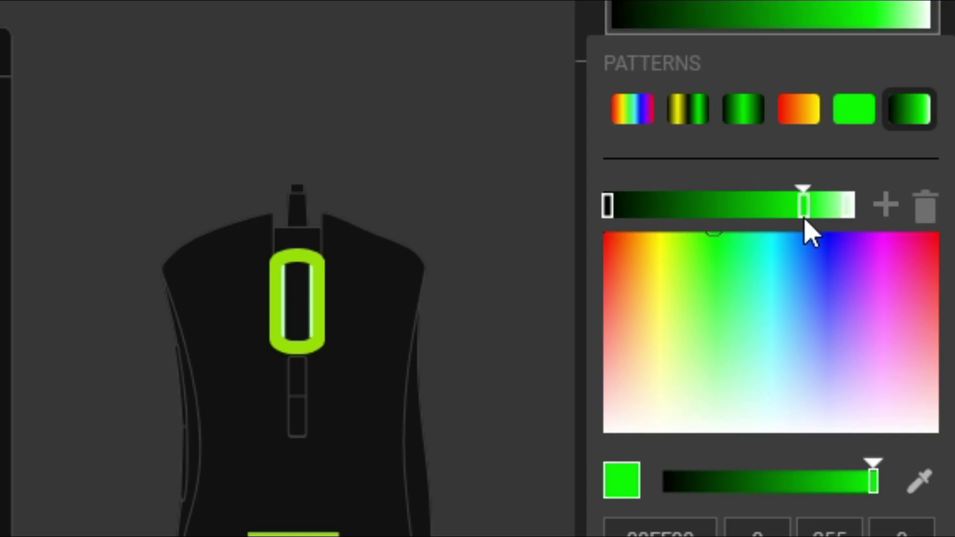
drag(809, 234, 812, 234)
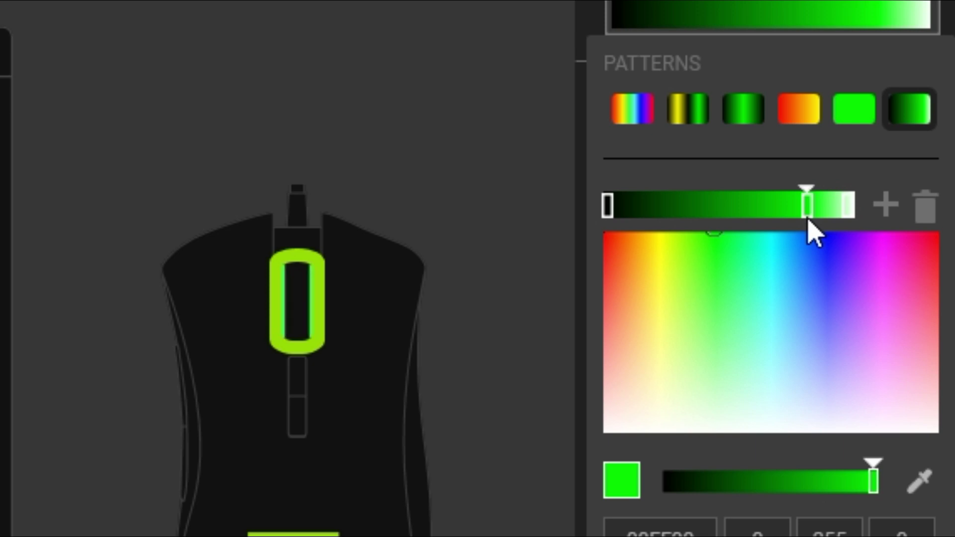
drag(812, 233, 817, 234)
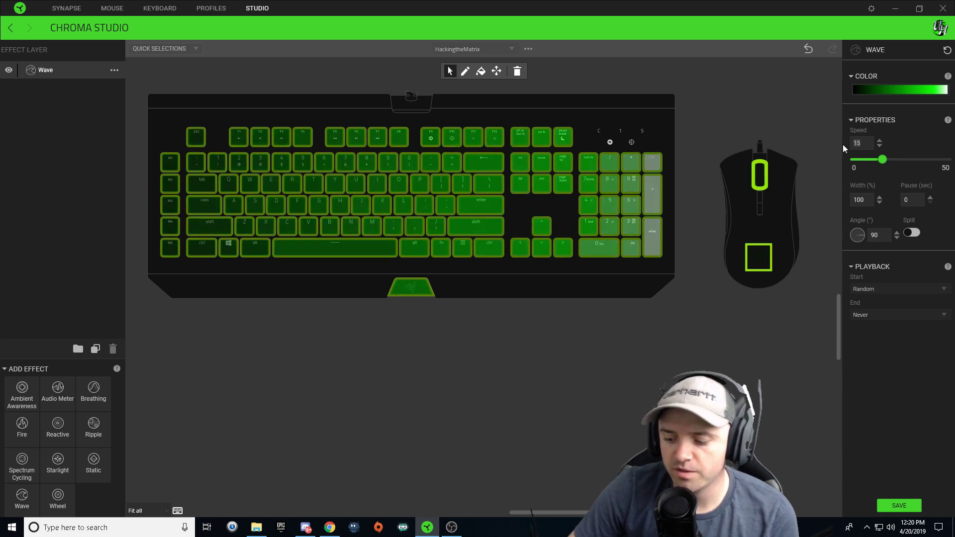
- Enter a Wave speed of 8 and deselect the keys to preview the wave
text(10)
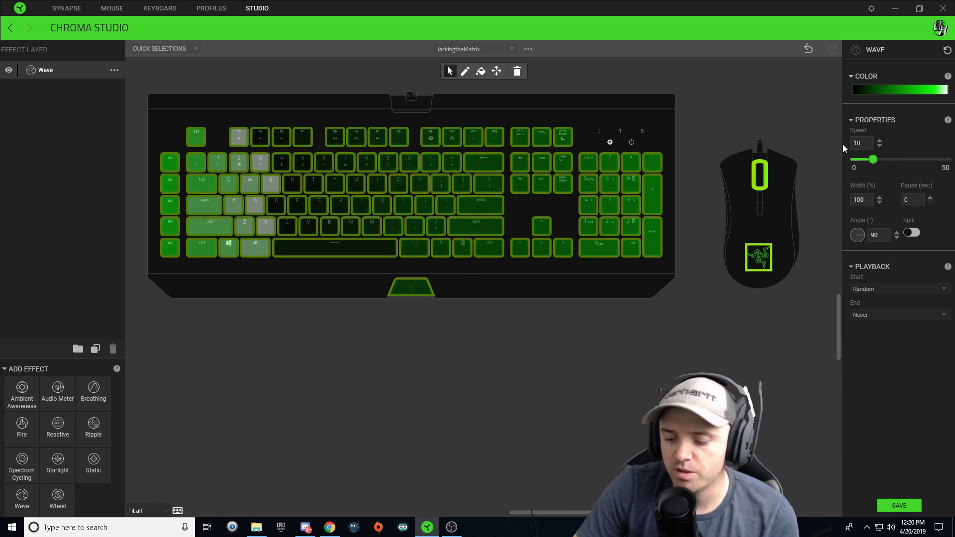
key(BackSpace)
key(BackSpace)
text(80)
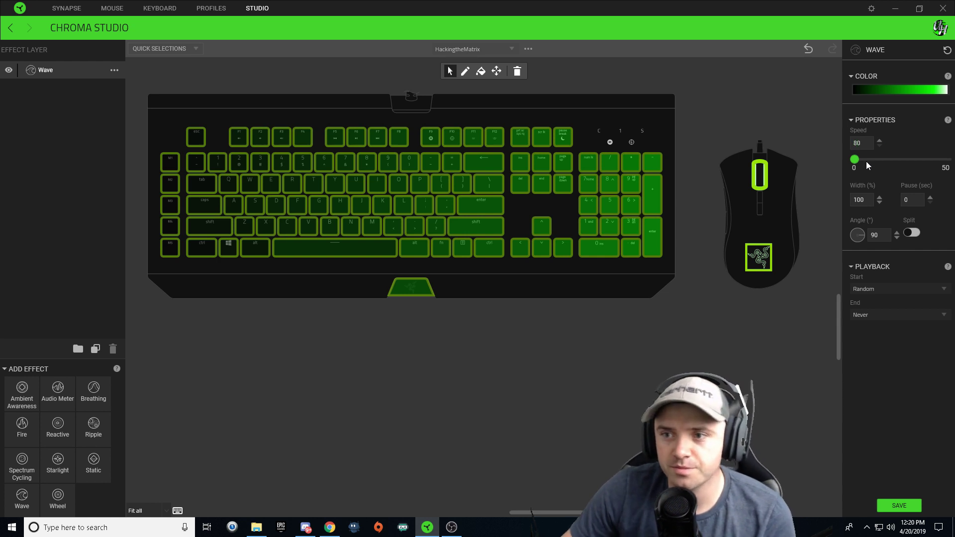
key(BackSpace)
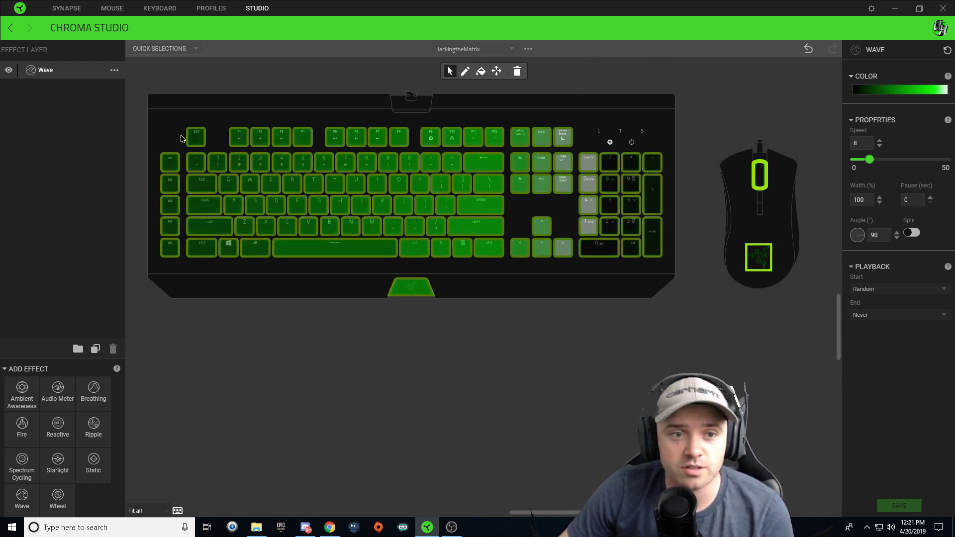
click(715, 133)
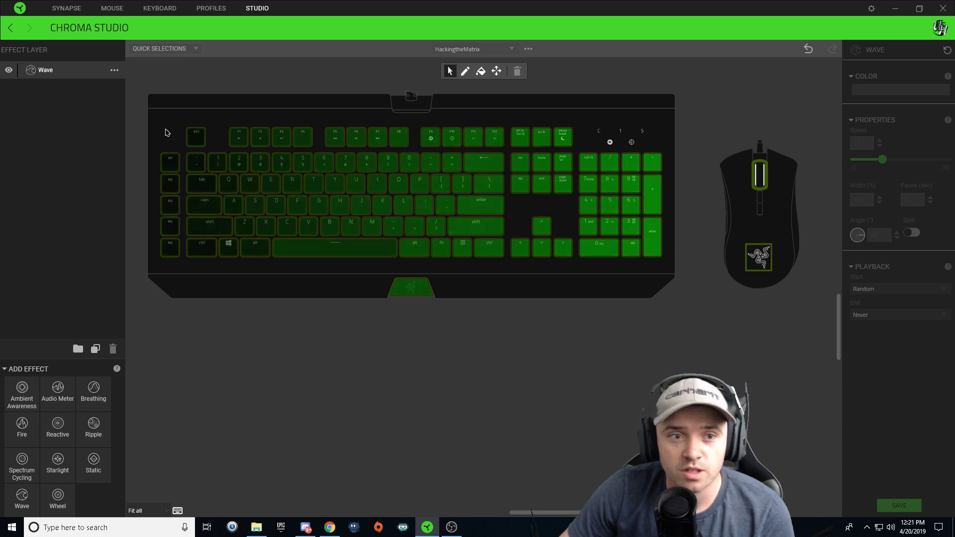
- Set the number row's wave speed to 10 and save, then the tab row's to 6
drag(166, 132, 516, 138)
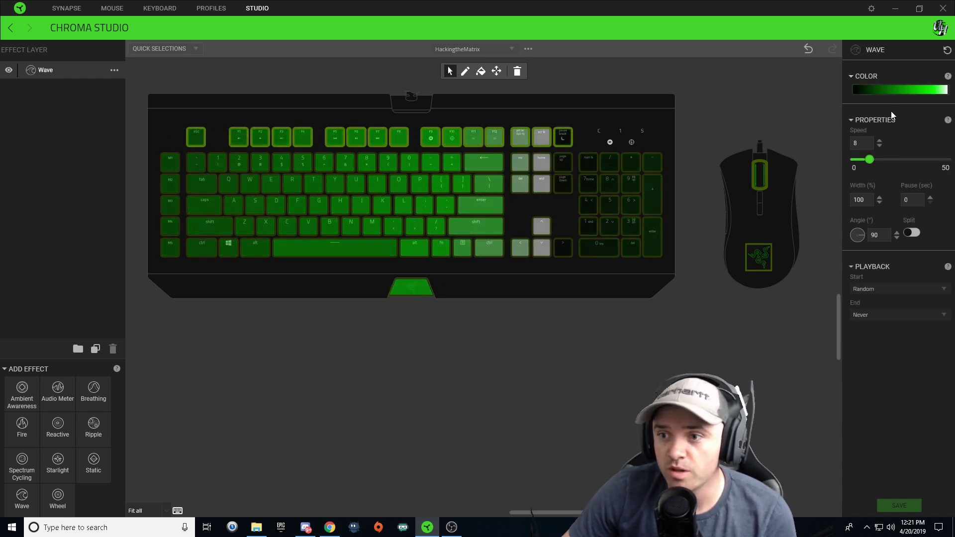
key(BackSpace)
text(0)
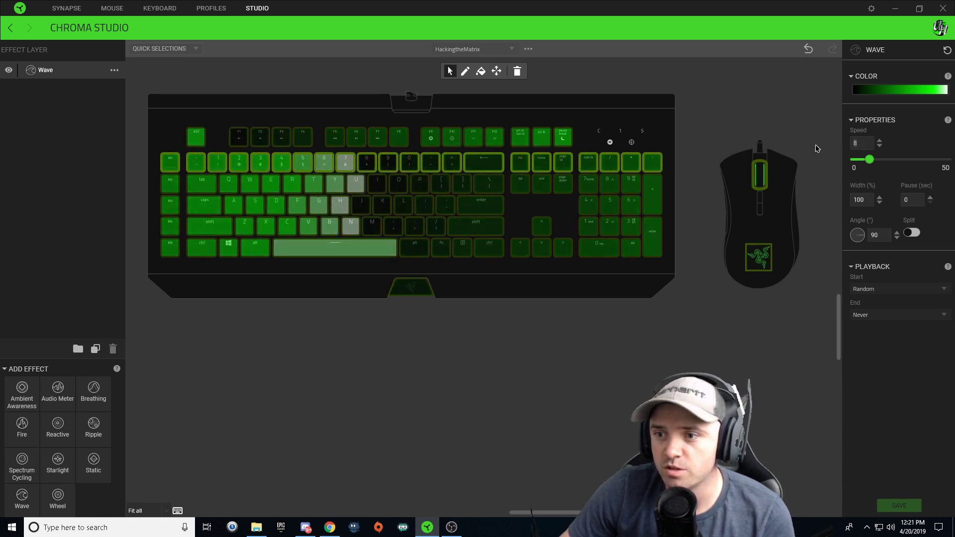
text(10)
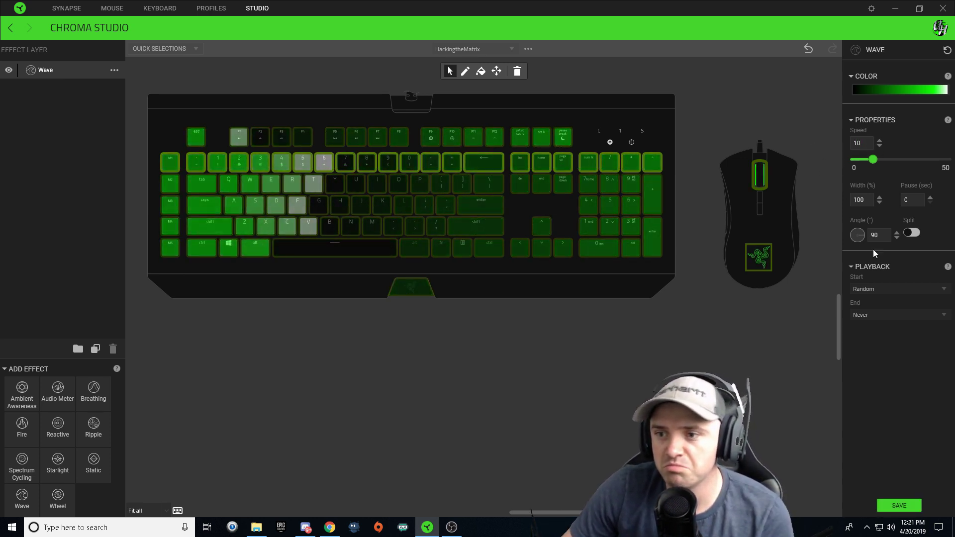
click(899, 505)
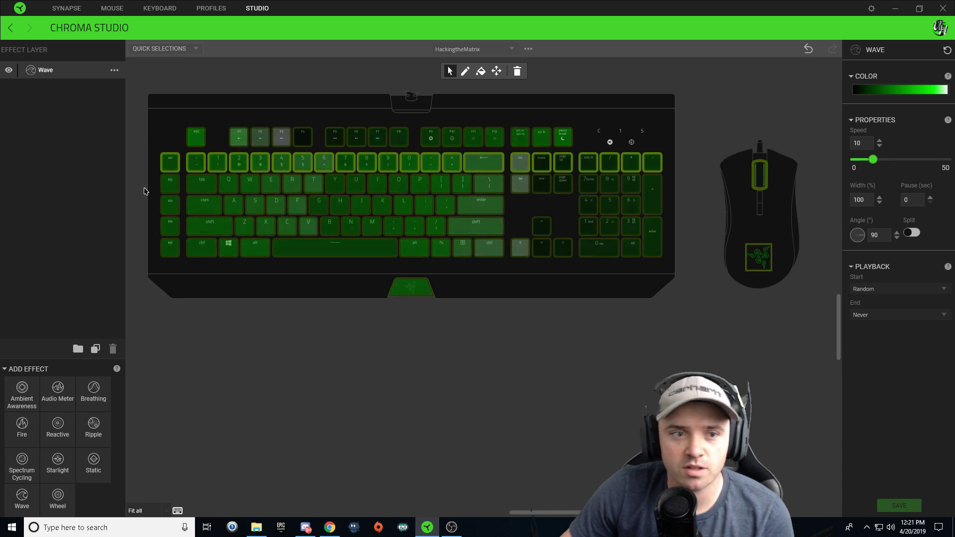
drag(365, 193, 632, 191)
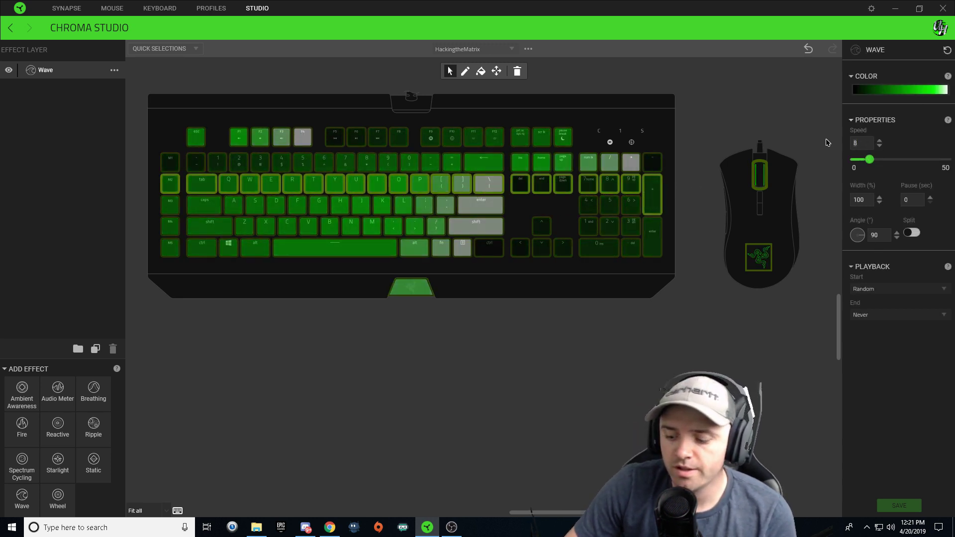
text(6)
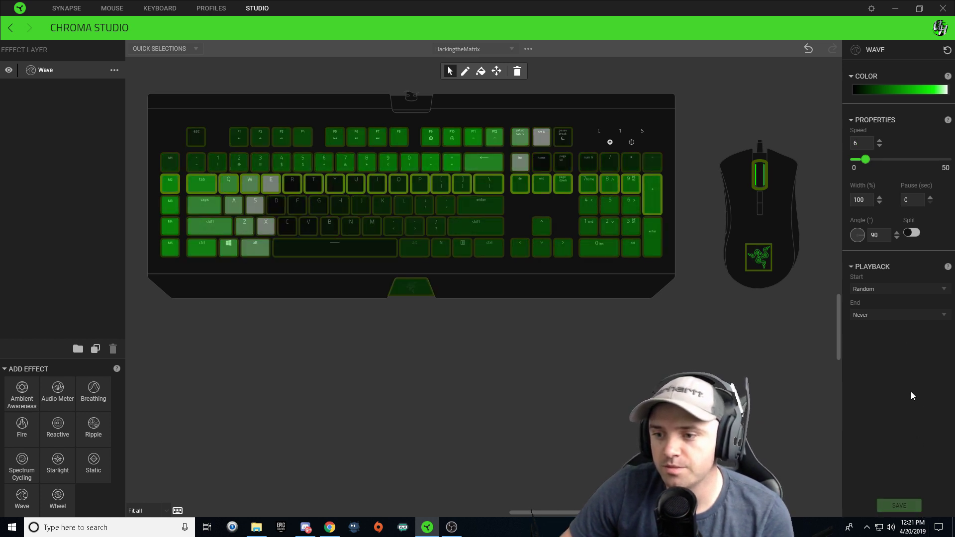
text(8)
- Set the caps row's wave speed to 8, save, and select the shift row
drag(142, 209, 356, 216)
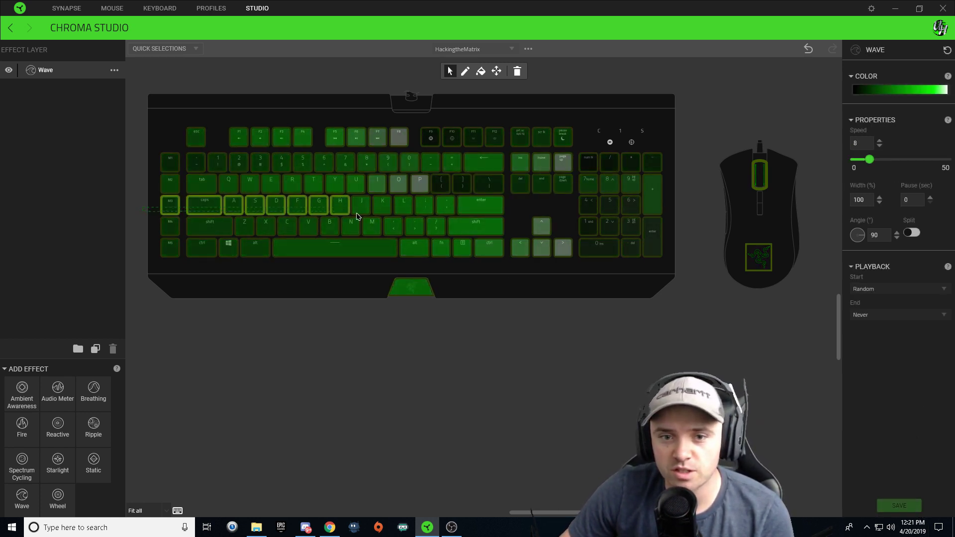
drag(486, 213, 640, 207)
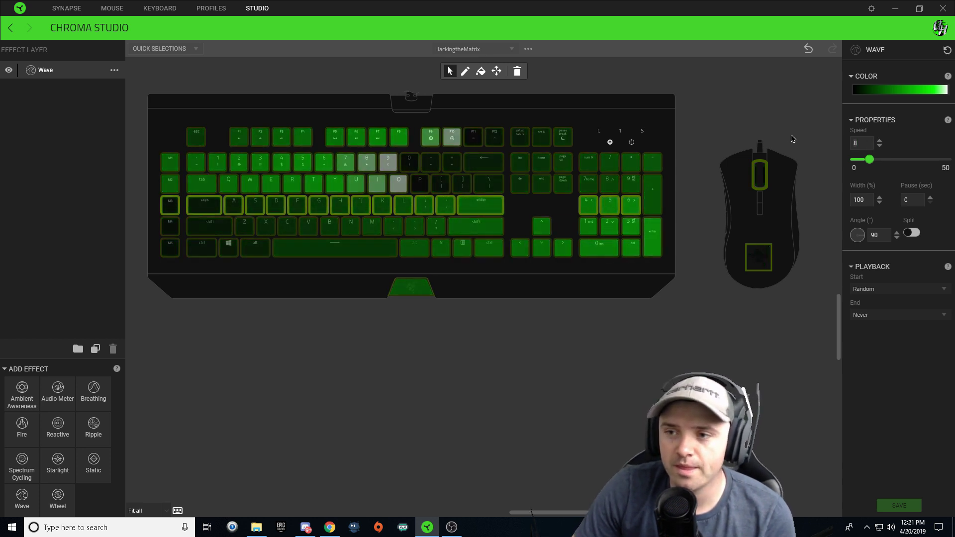
key(Down)
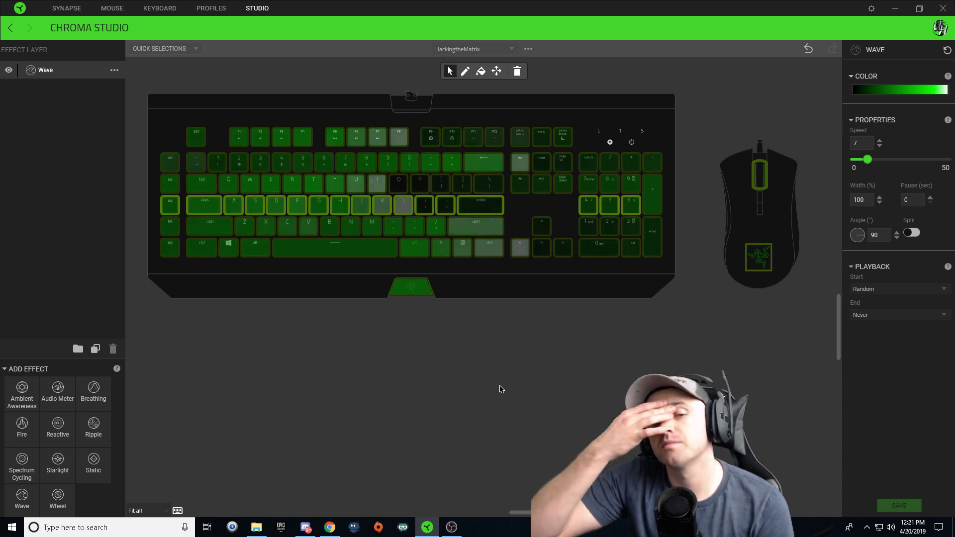
key(Up)
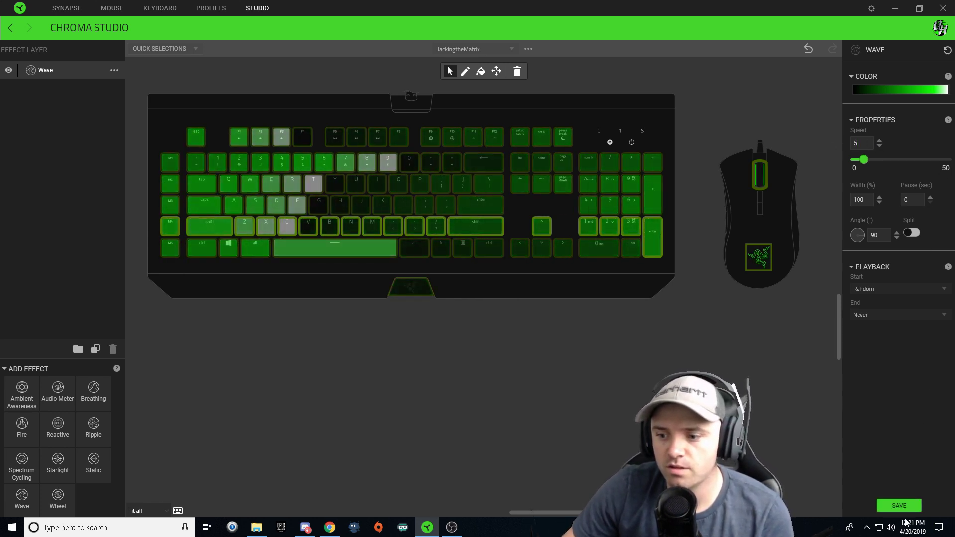
click(257, 247)
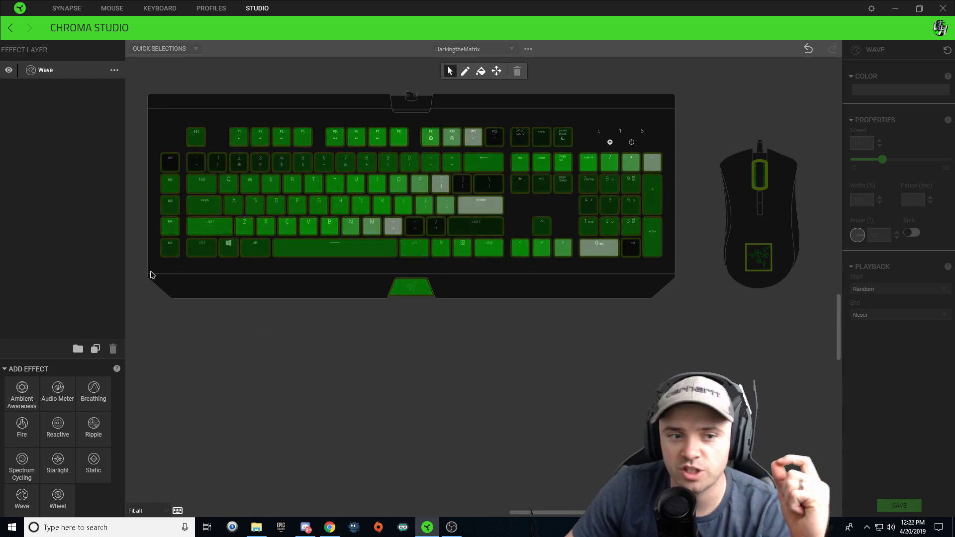
drag(134, 250, 633, 248)
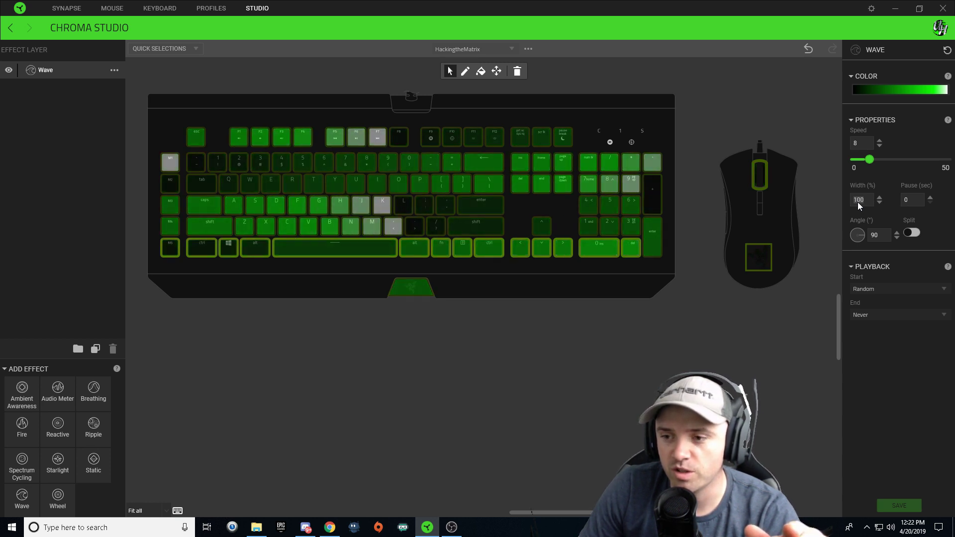
- Give the Wave effect speed 8 and width 90%, then deselect it
text(0)
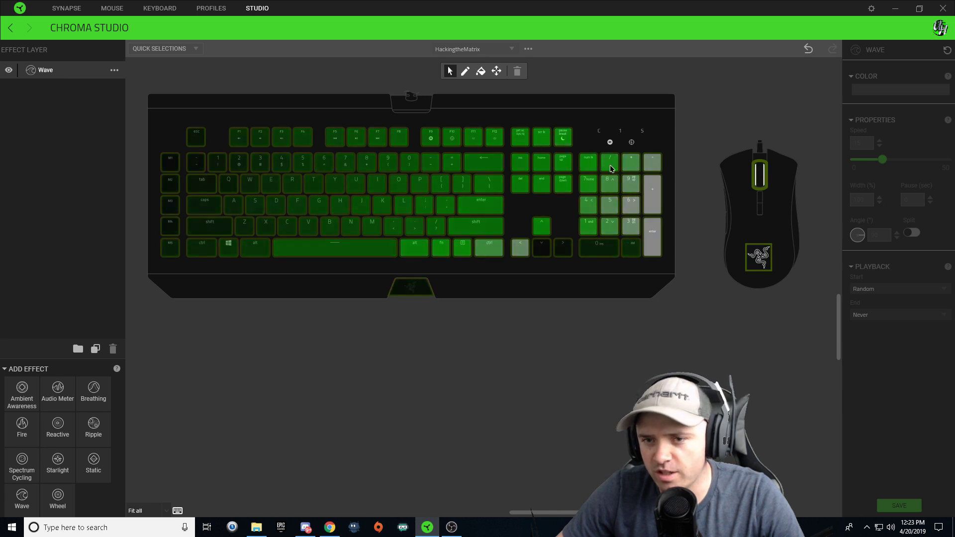
click(630, 164)
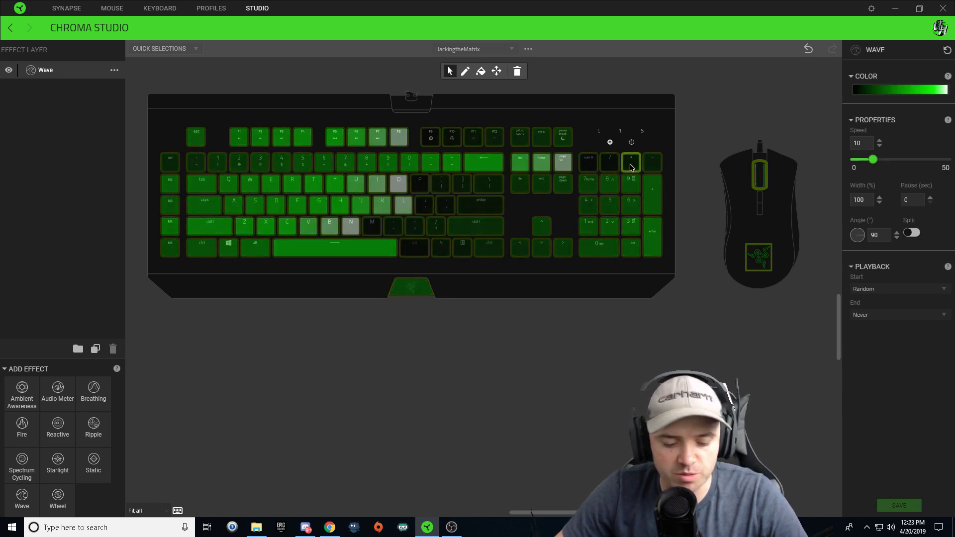
click(880, 146)
click(879, 146)
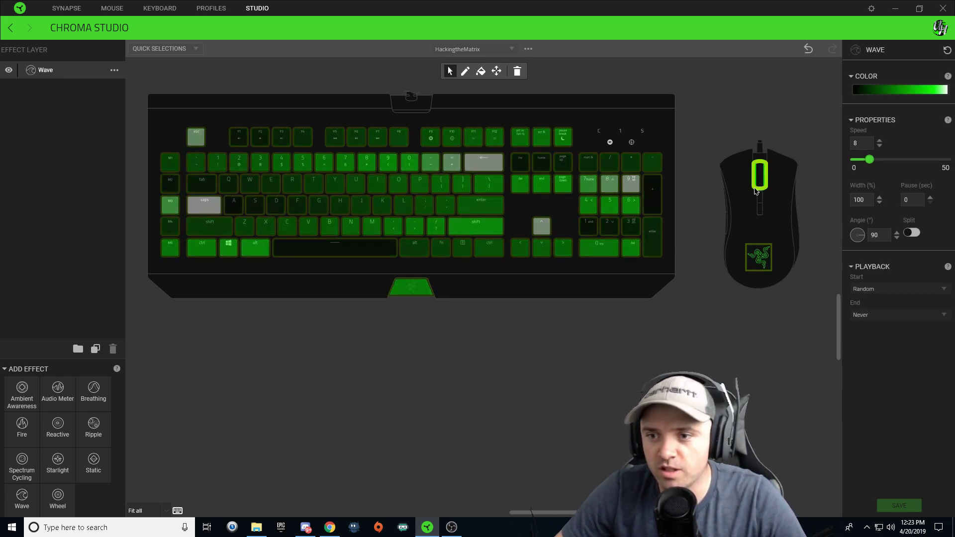
key(Up)
key(Up)
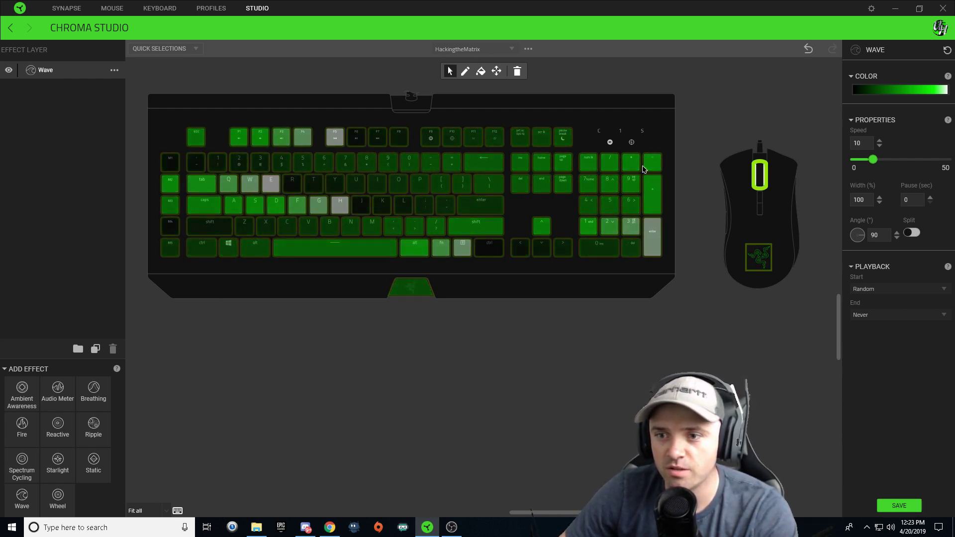
key(Down)
key(Down)
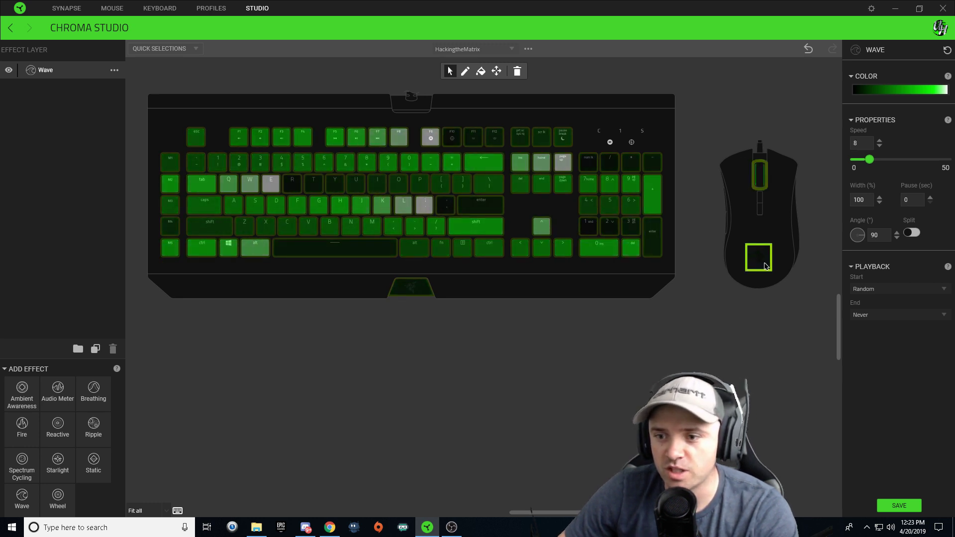
key(Down)
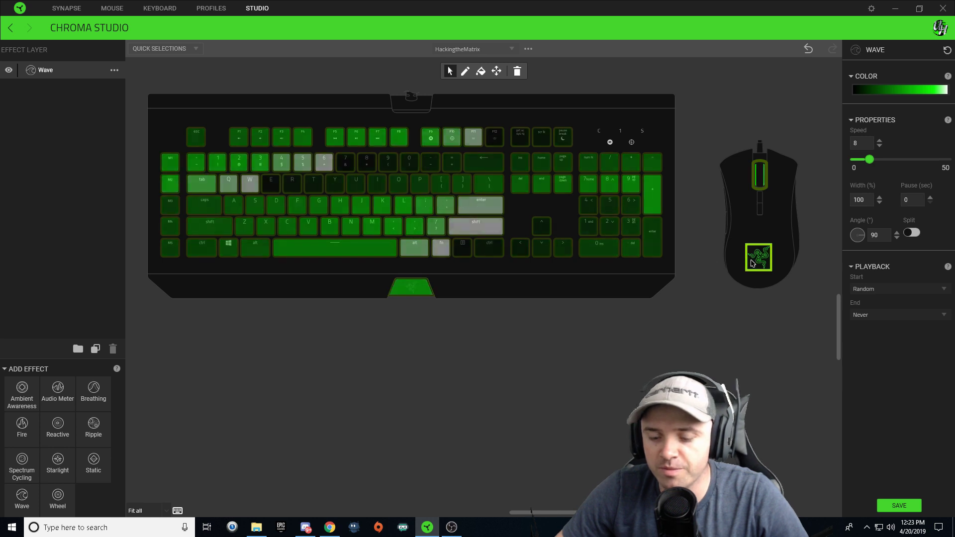
click(723, 282)
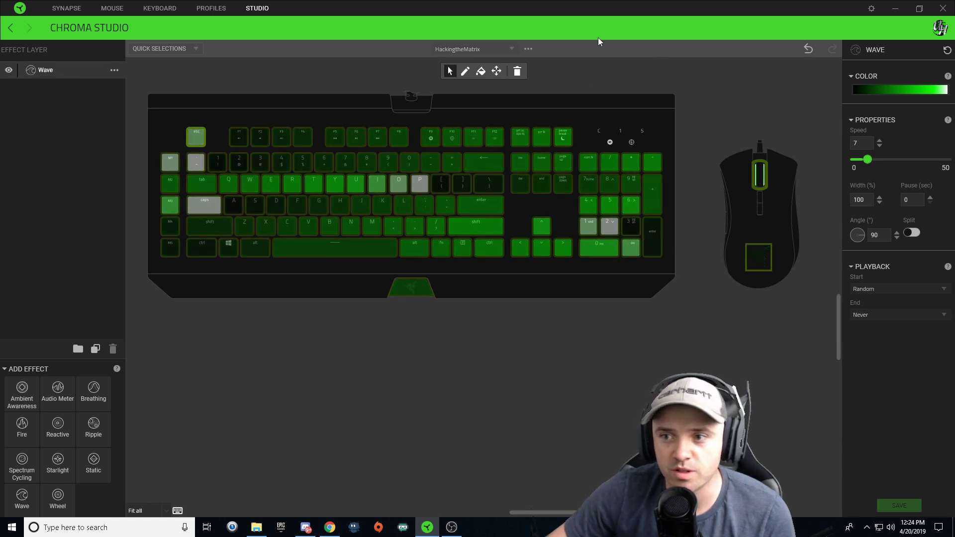
- Open the Wave's colour pattern editor
click(898, 91)
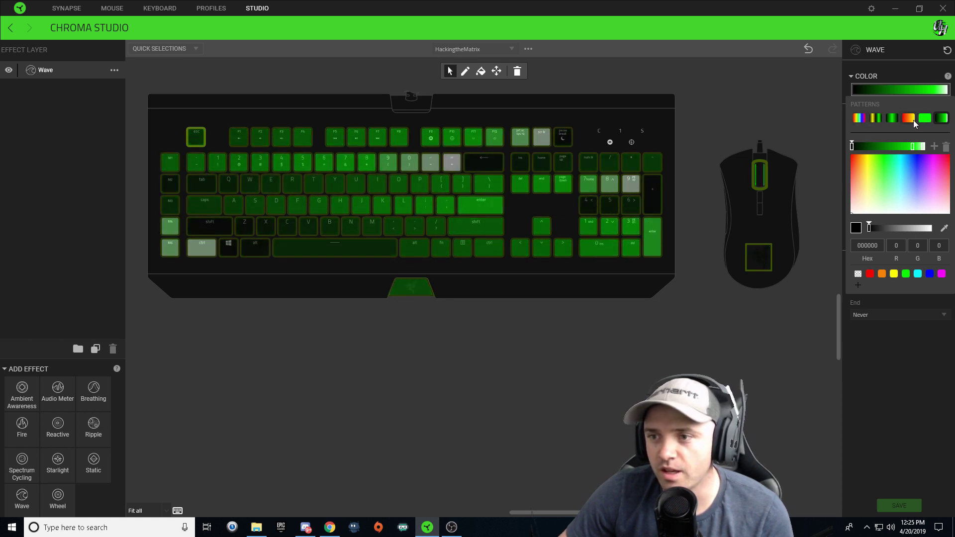
- Turn the Escape key's Wave gradient black-to-red, shift the black stop, and save
click(910, 120)
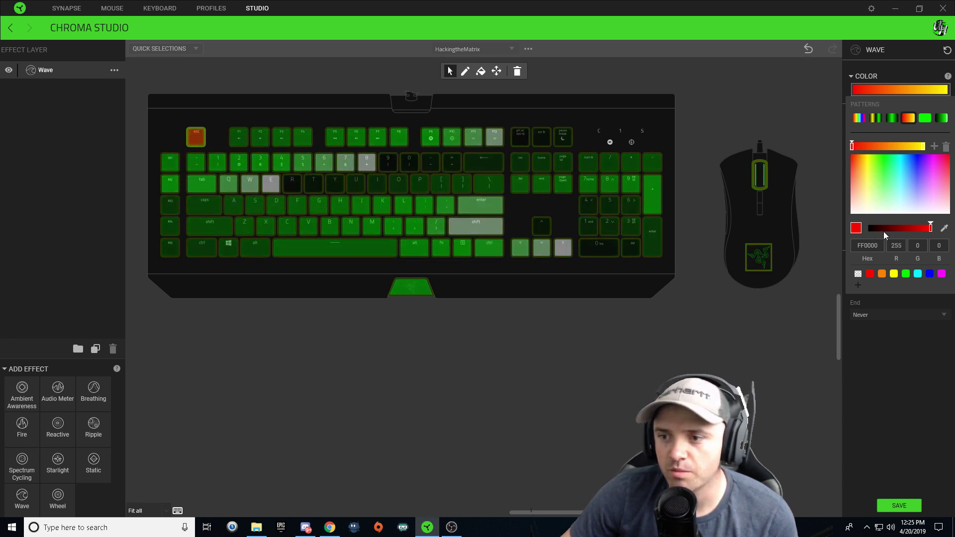
drag(883, 232, 870, 230)
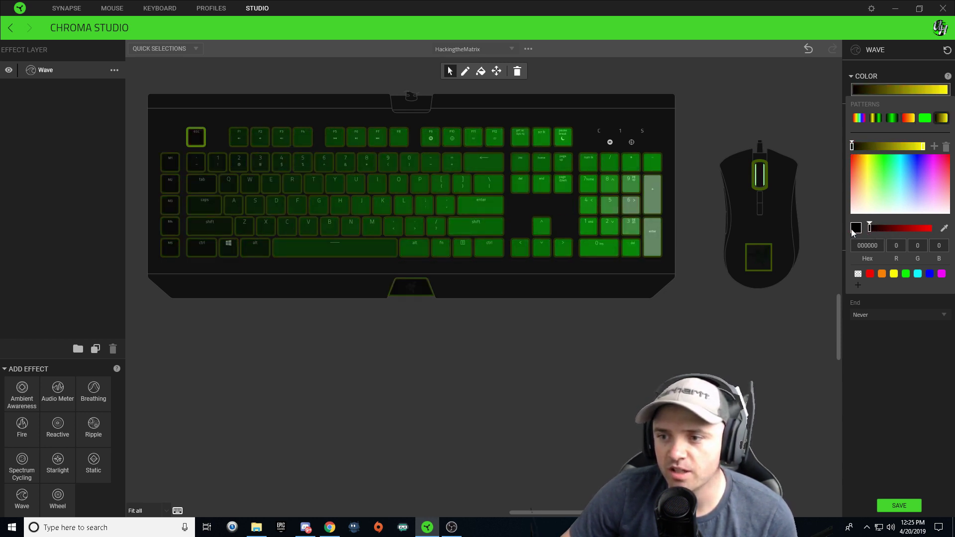
click(870, 274)
drag(853, 147, 891, 148)
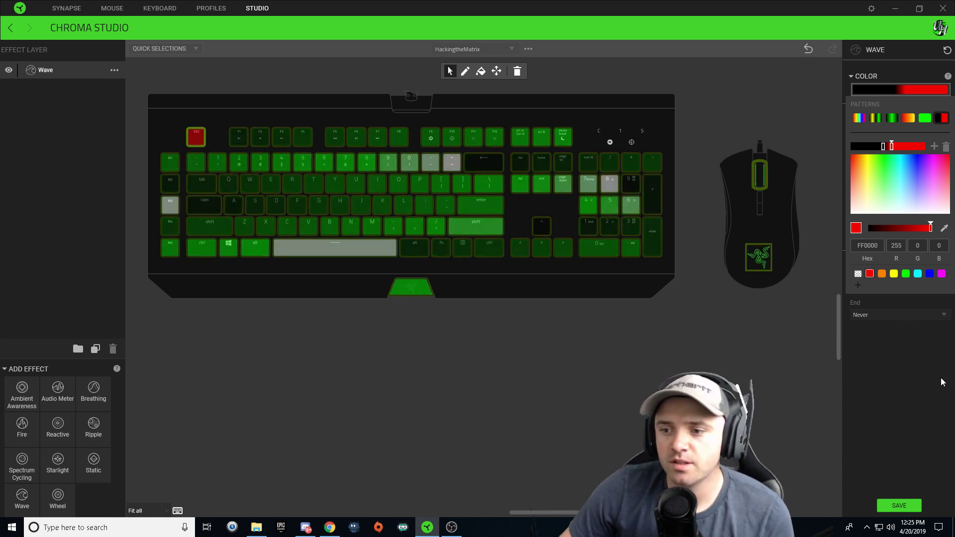
click(918, 376)
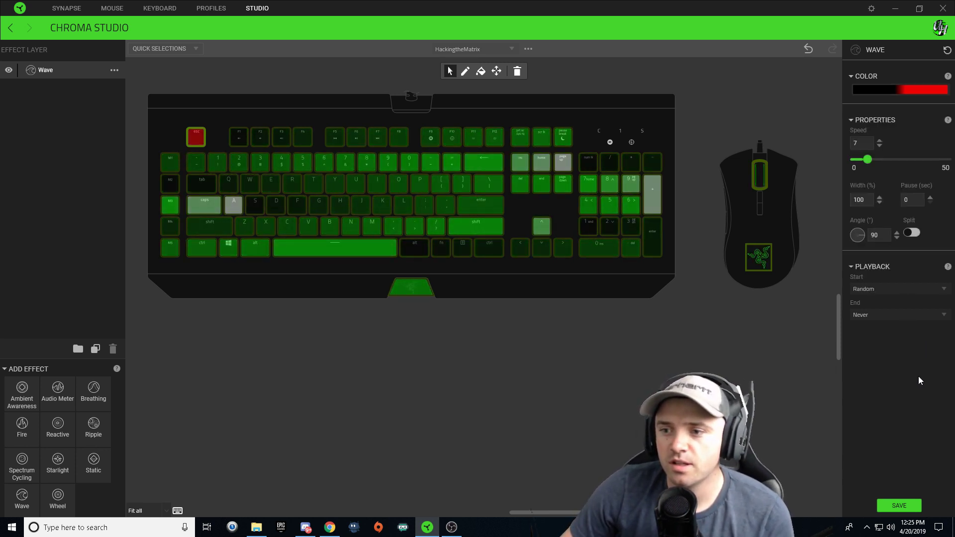
click(900, 506)
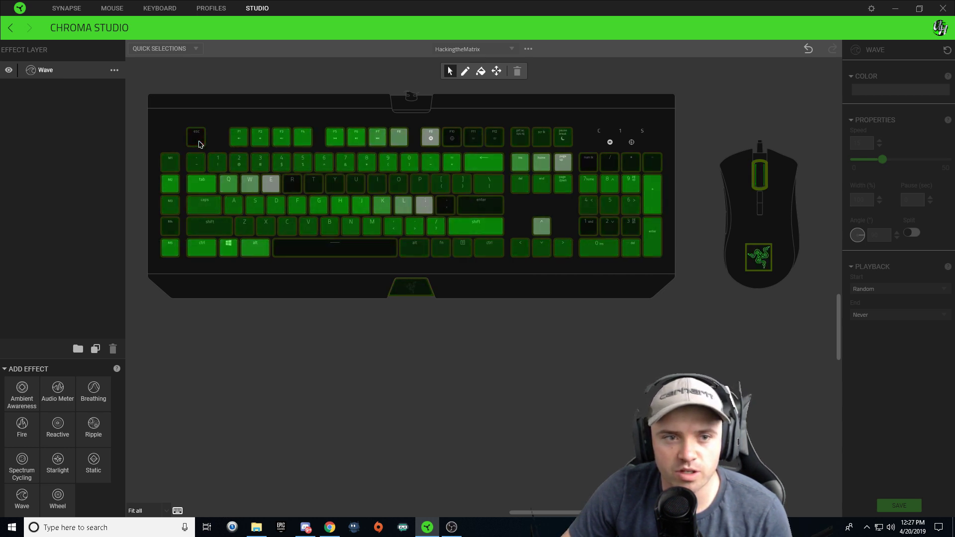
- Give the numpad Enter key the same black-to-red wave and reselect it
click(198, 144)
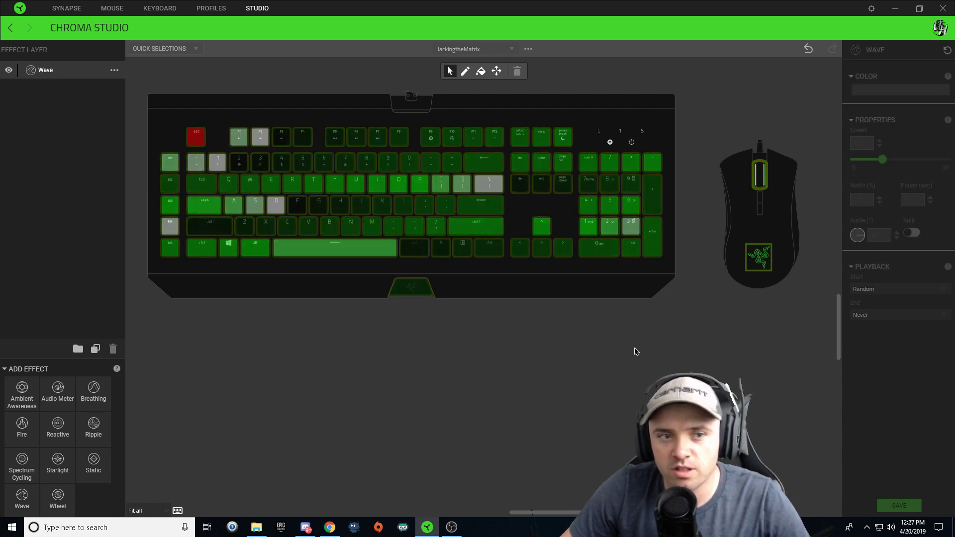
click(196, 137)
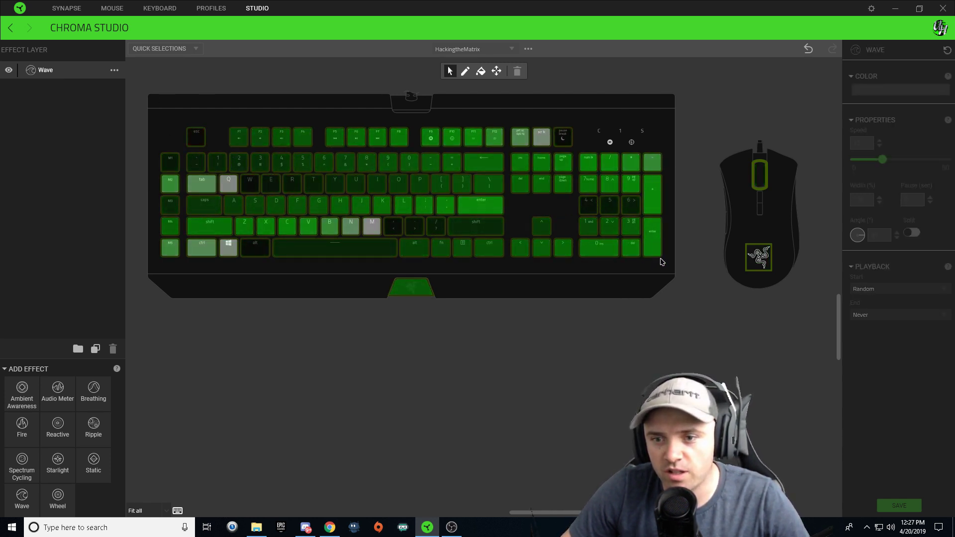
click(696, 306)
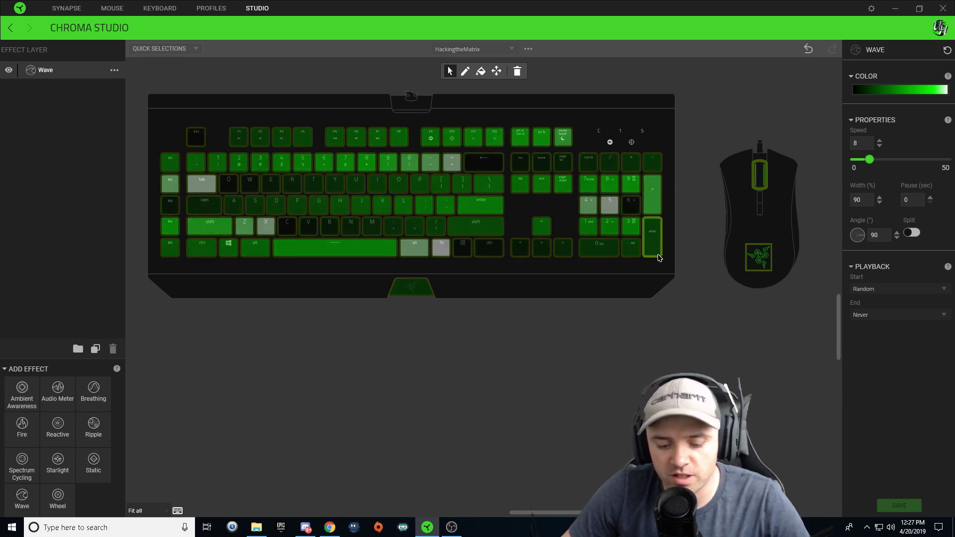
click(657, 254)
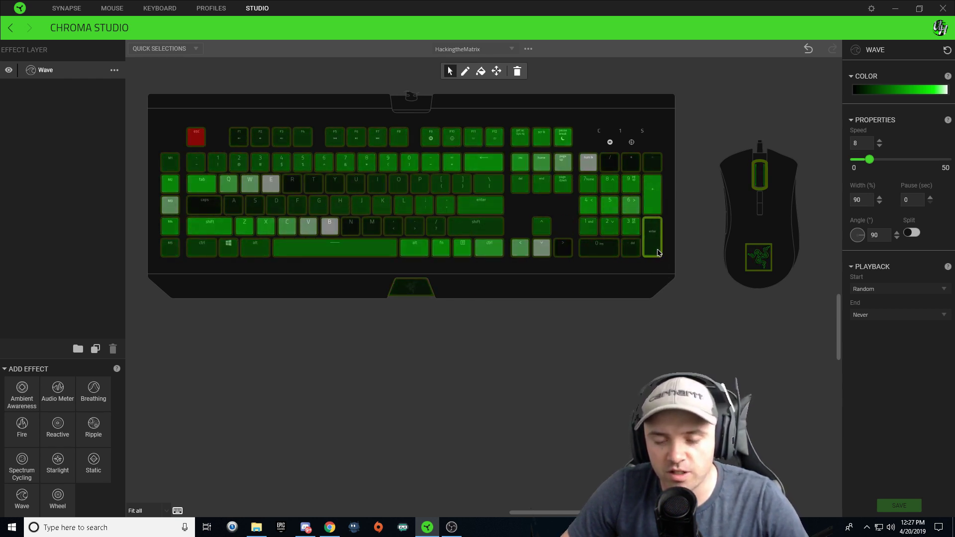
click(688, 355)
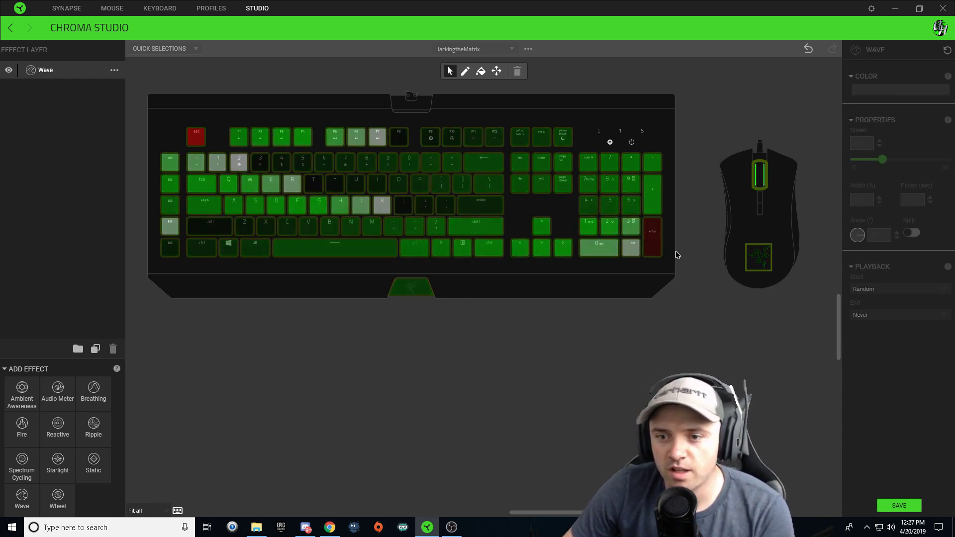
click(658, 247)
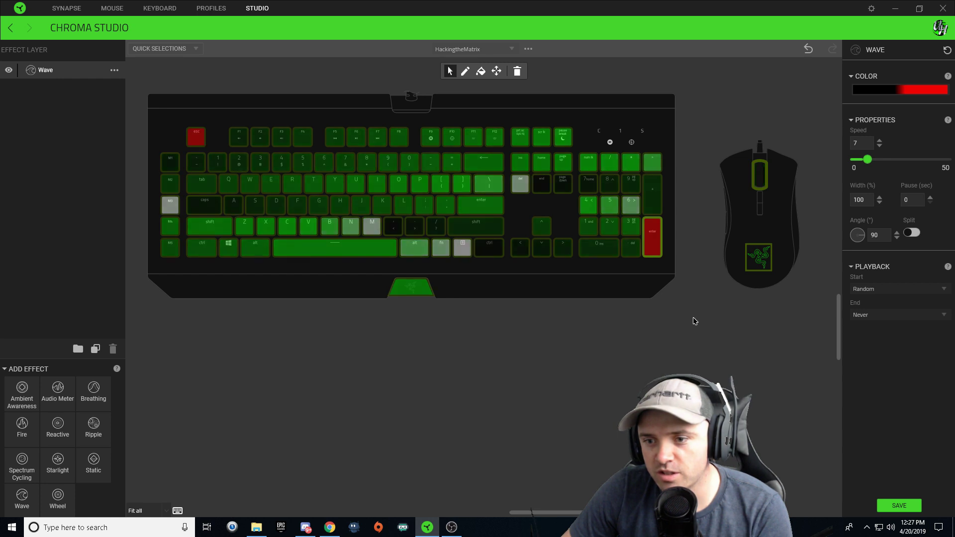
- Recolour the numpad Enter wave as a blue-to-black gradient and save the profile
click(894, 90)
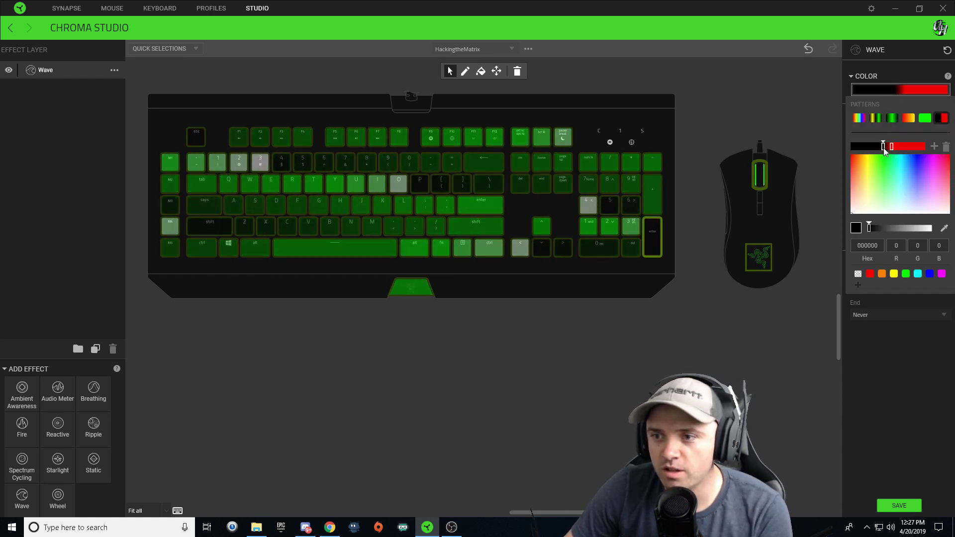
click(929, 274)
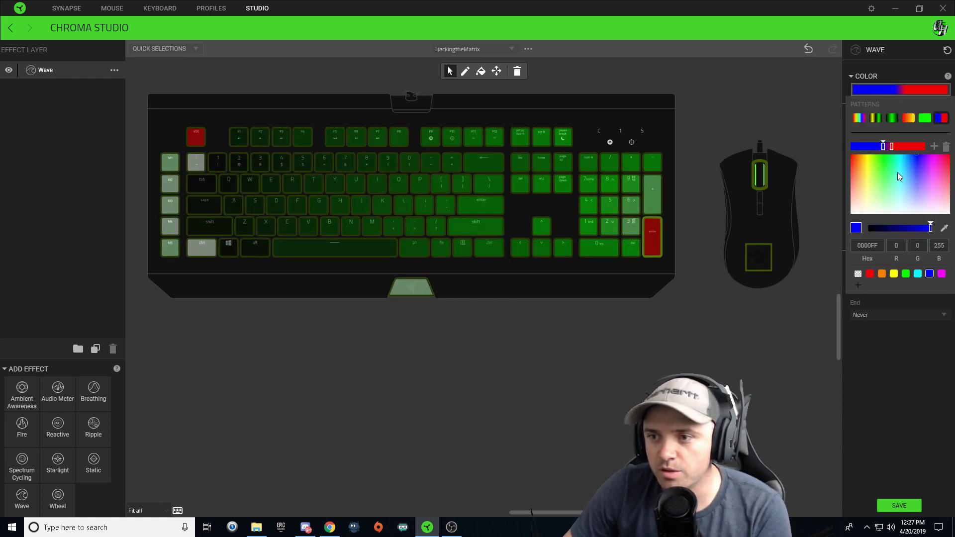
click(892, 147)
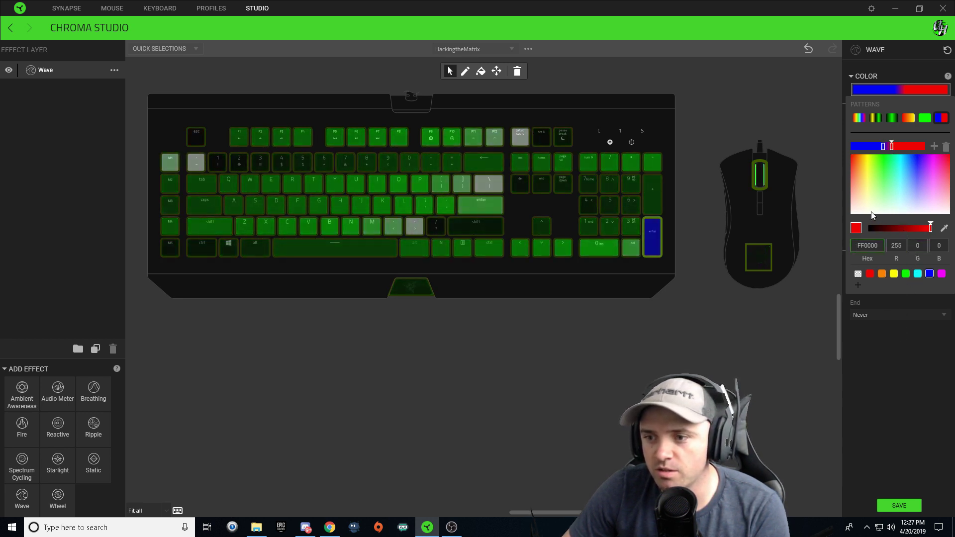
click(876, 229)
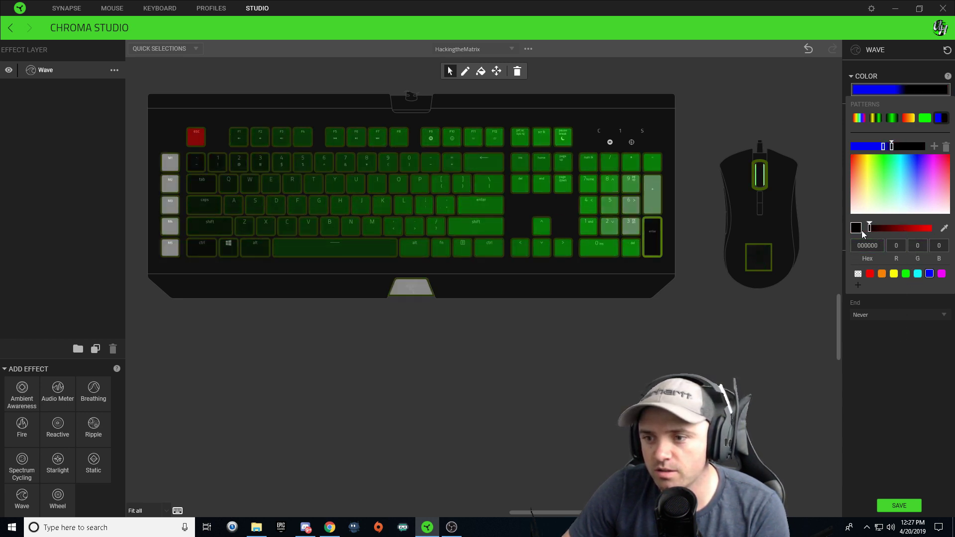
click(889, 347)
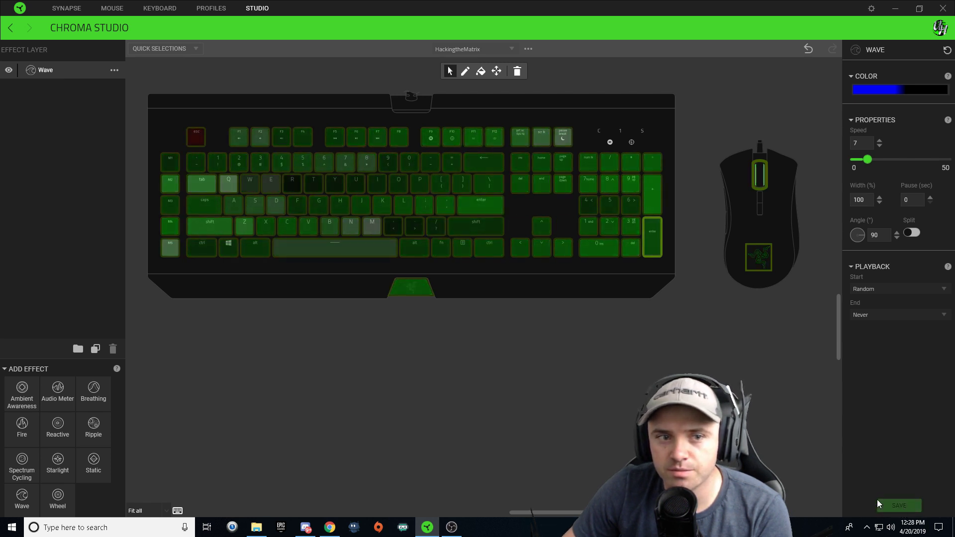
click(899, 505)
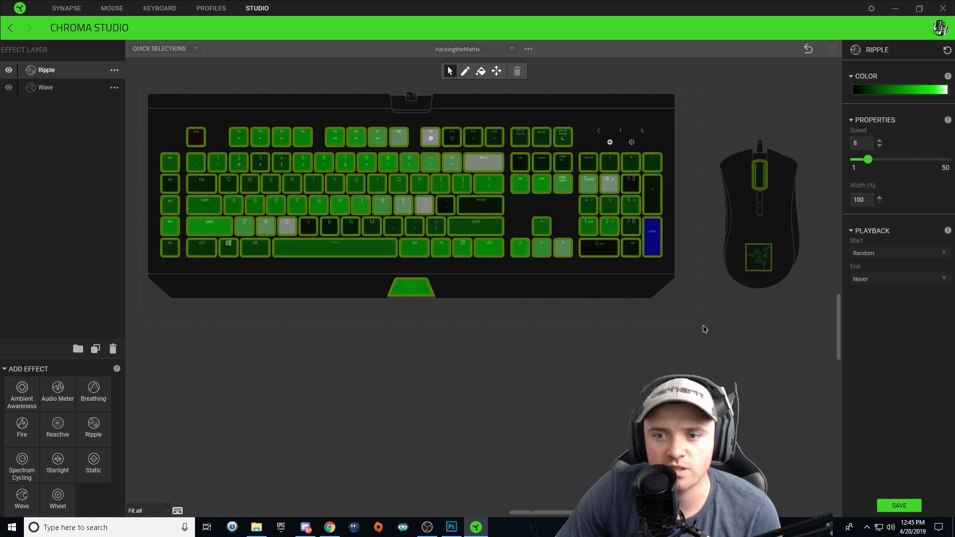
- Make the Ripple colour solid red and leave its playback start on Random
click(910, 90)
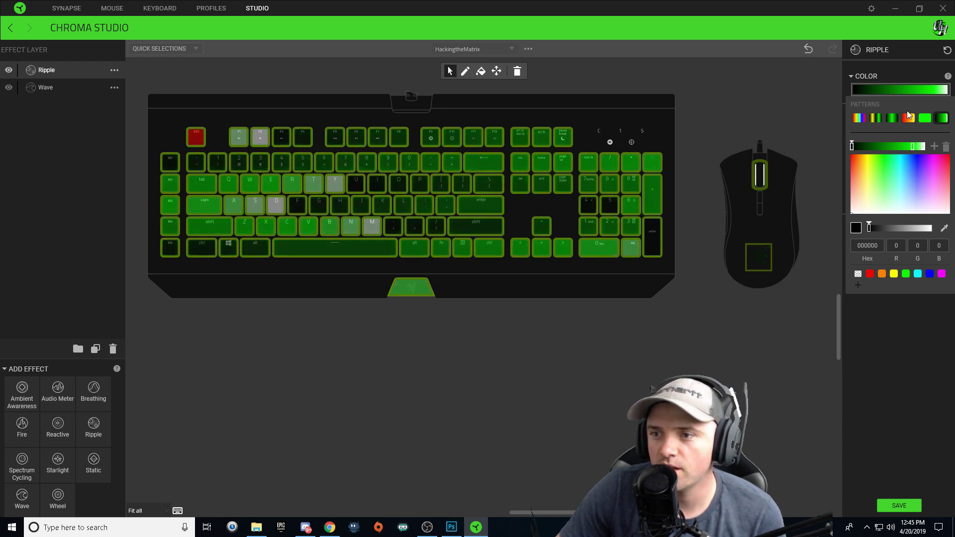
click(925, 118)
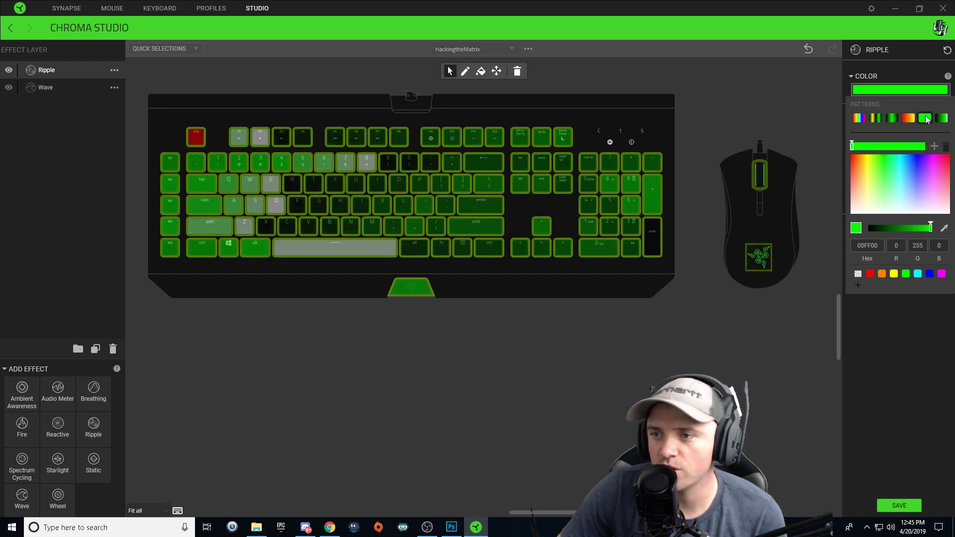
click(870, 275)
click(908, 357)
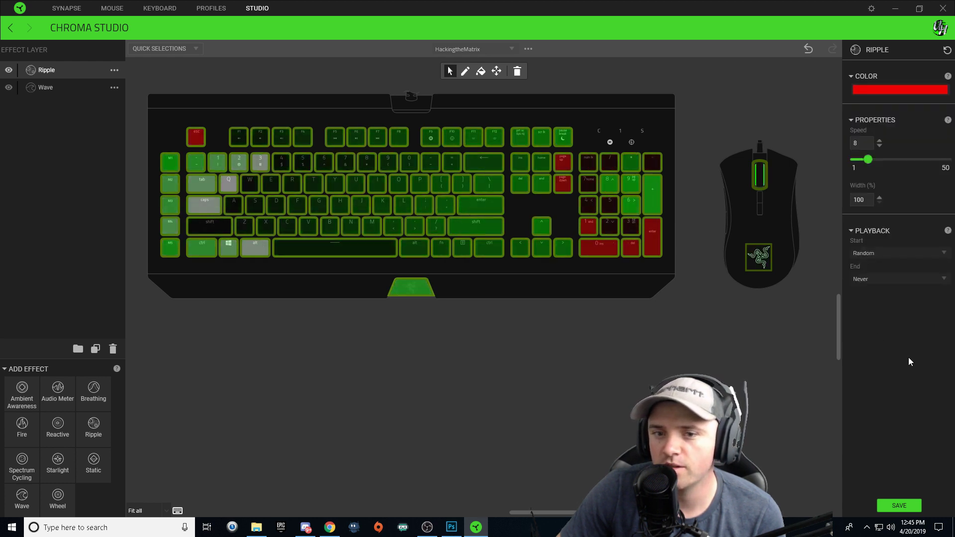
click(894, 253)
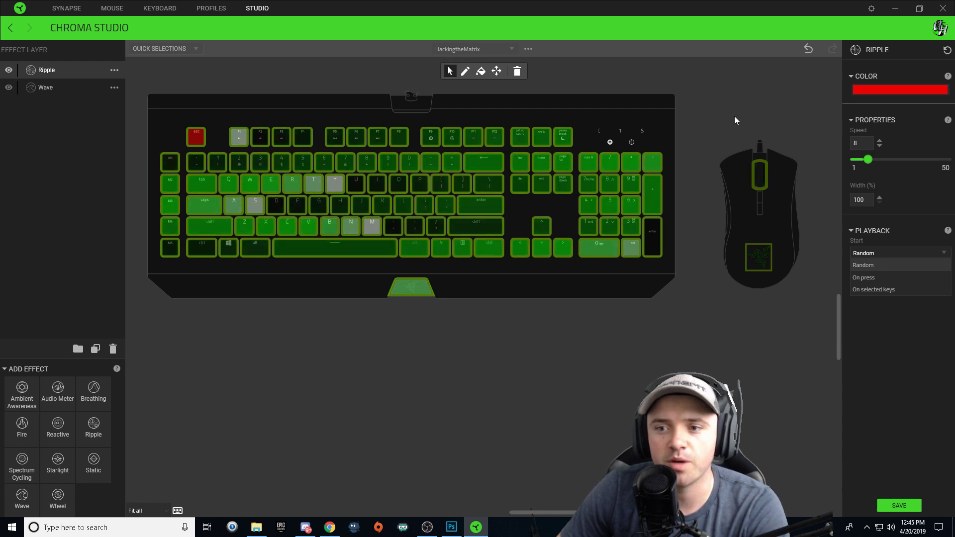
click(924, 384)
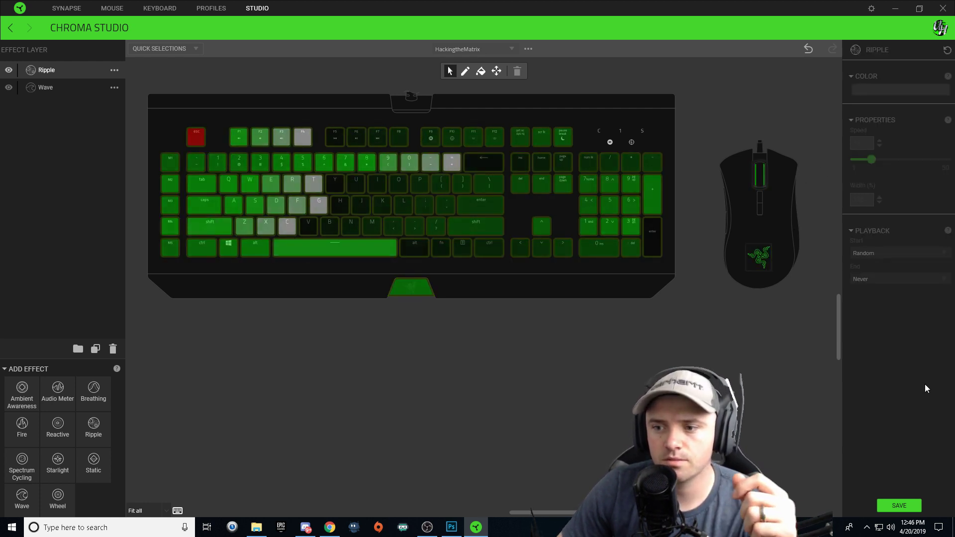